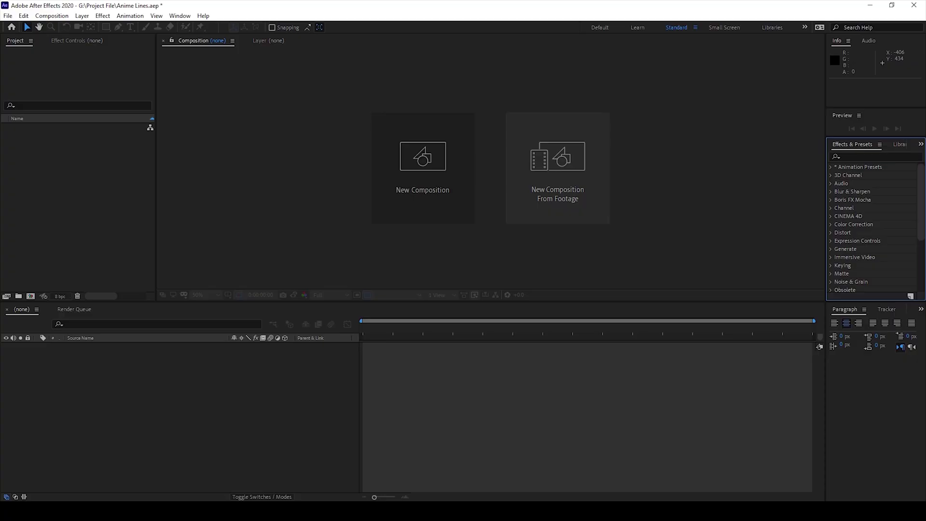
# Create an HDTV 1080 29.97 composition named 'Anime Lines', 1920×1080 and 10 seconds long
pyautogui.click(430, 170)
pyautogui.write('A')
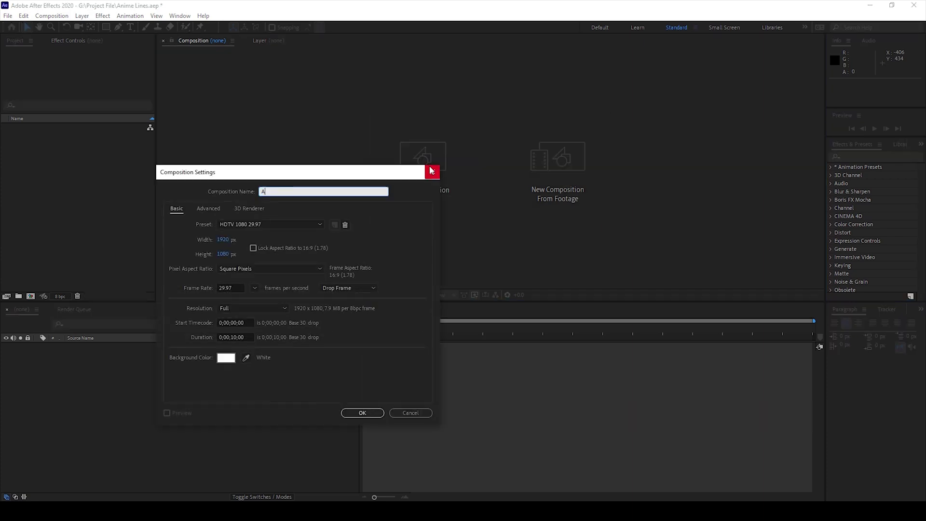
pyautogui.write('nime Lin')
pyautogui.write('es')
pyautogui.click(362, 412)
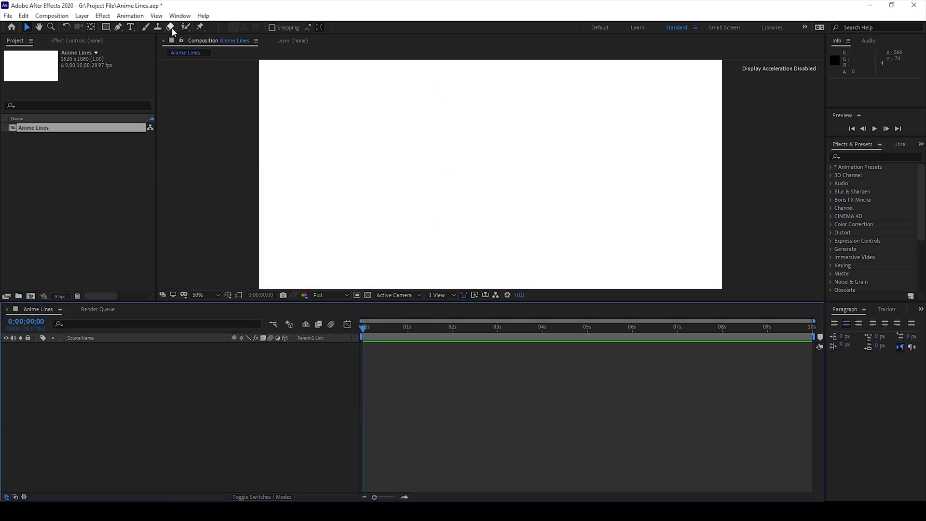
# Add a black full-frame solid named 'Anime Lines' through Layer > New > Solid
pyautogui.click(83, 16)
pyautogui.moveTo(94, 26)
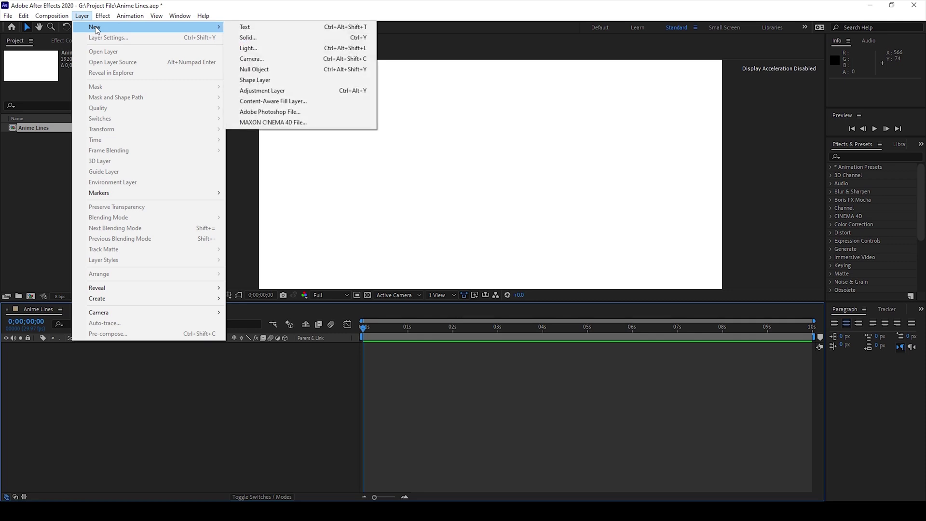
pyautogui.click(243, 38)
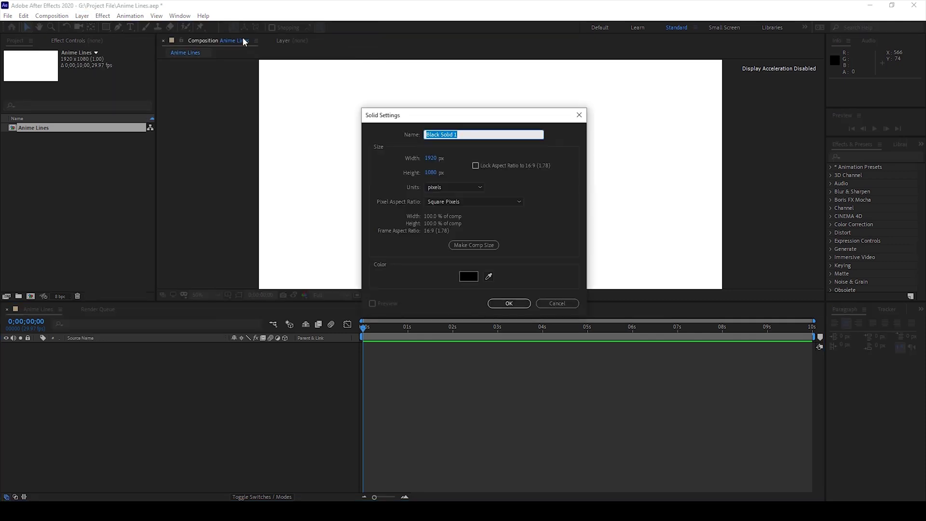
pyautogui.write('Anime')
pyautogui.write(' Lines')
pyautogui.click(509, 302)
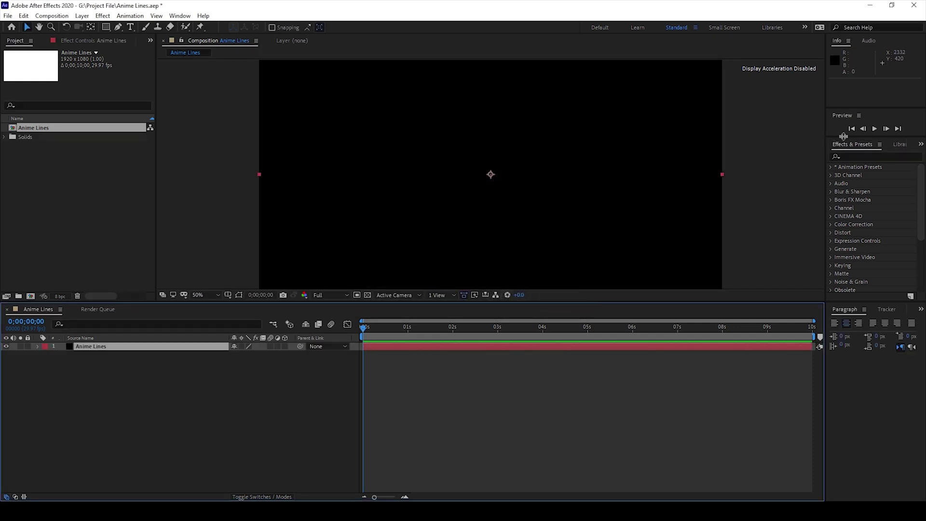
# Find Turbulent Noise in Effects & Presets and apply it to the Anime Lines solid
pyautogui.click(851, 155)
pyautogui.click(851, 156)
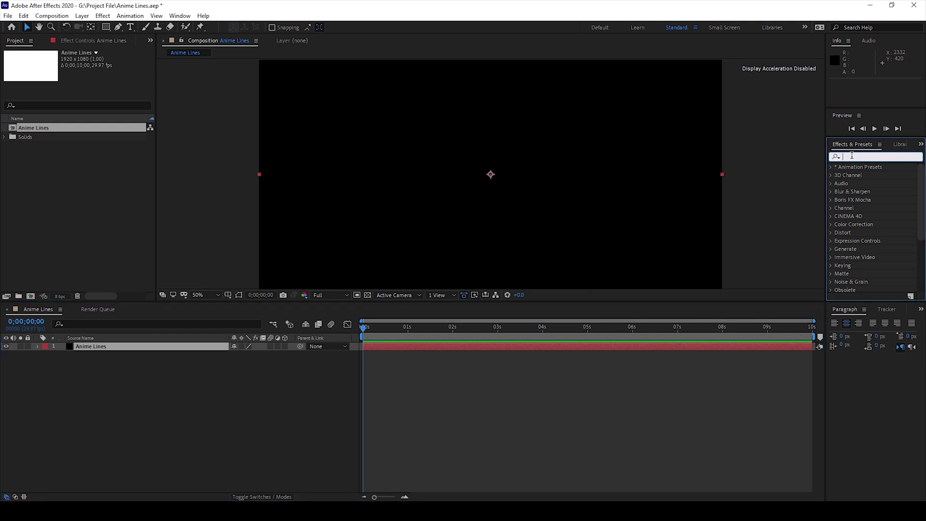
pyautogui.write('T')
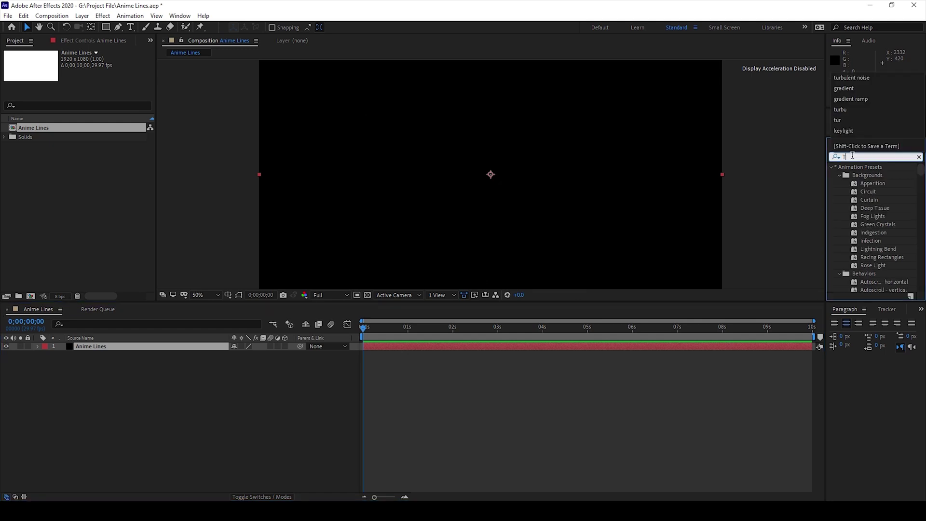
pyautogui.write('urbulent Noise')
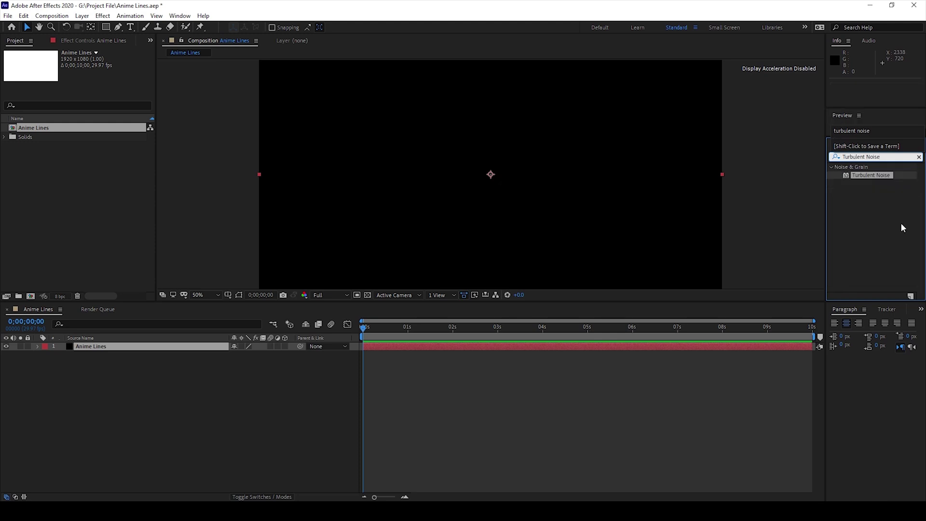
pyautogui.click(900, 228)
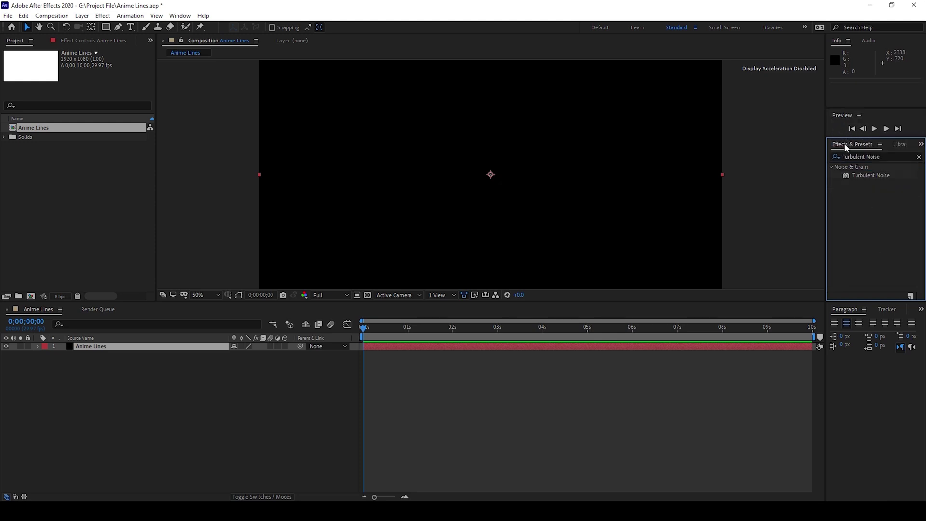
pyautogui.click(182, 16)
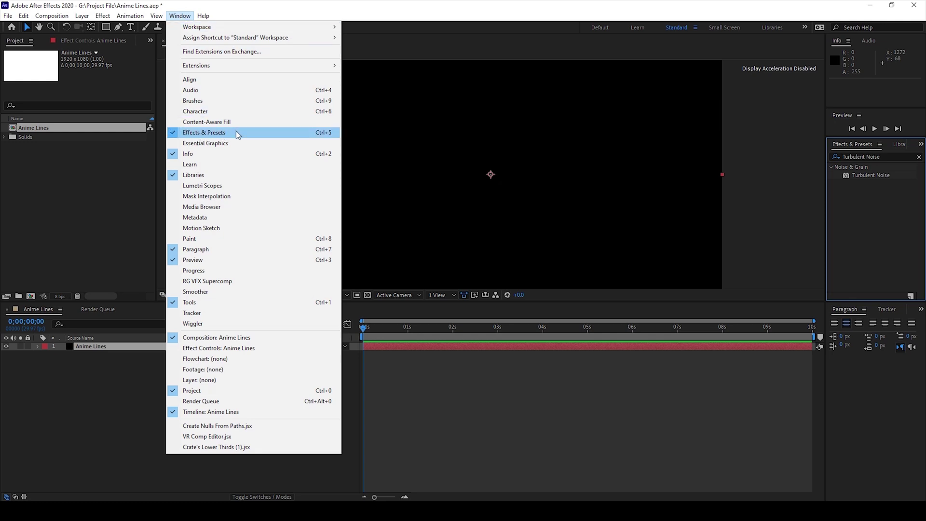
pyautogui.click(864, 187)
pyautogui.click(872, 156)
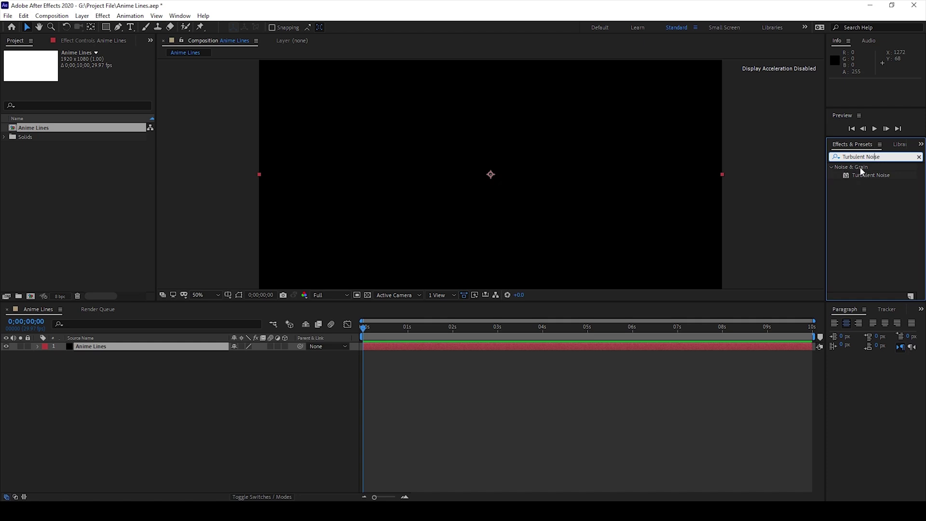
pyautogui.moveTo(863, 174); pyautogui.dragTo(618, 194)
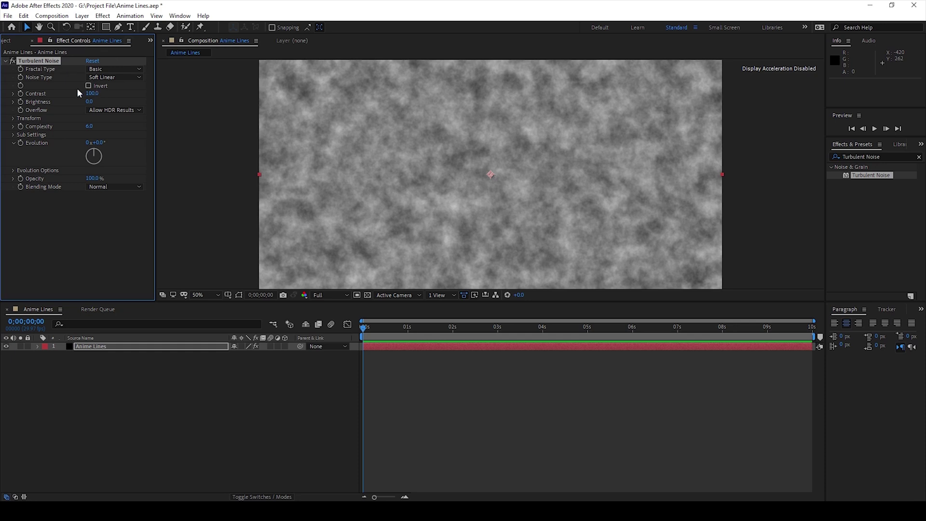
# Set the Turbulent Noise Contrast to 800 and Brightness to -100
pyautogui.click(93, 94)
pyautogui.write('800')
pyautogui.press('Return')
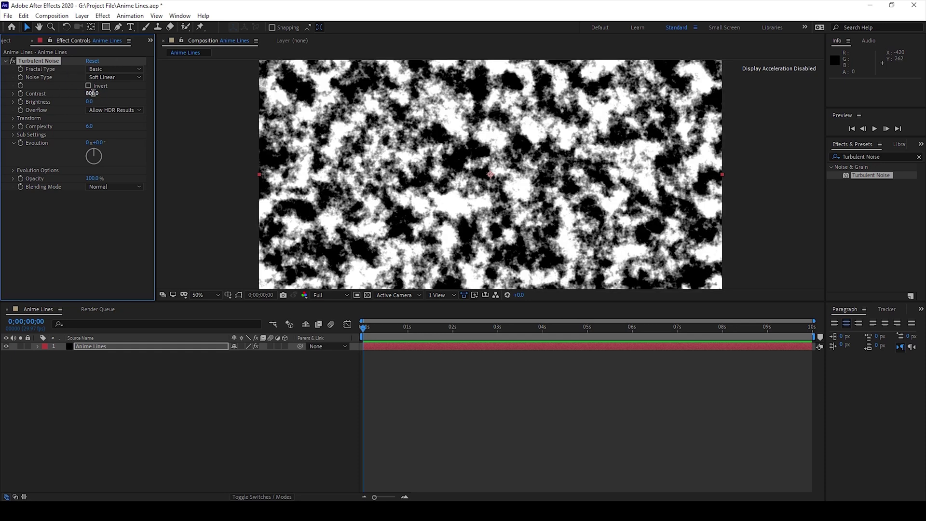
pyautogui.click(91, 102)
pyautogui.write('-100')
pyautogui.press('Return')
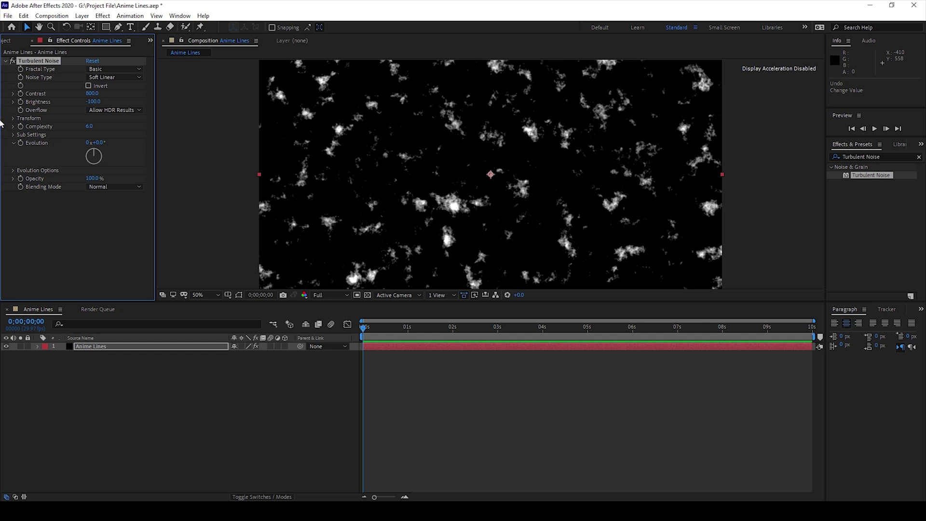
# Turn off Uniform Scaling, set noise Scale Width 3000 and Height 25, and preview the streaks
pyautogui.click(12, 120)
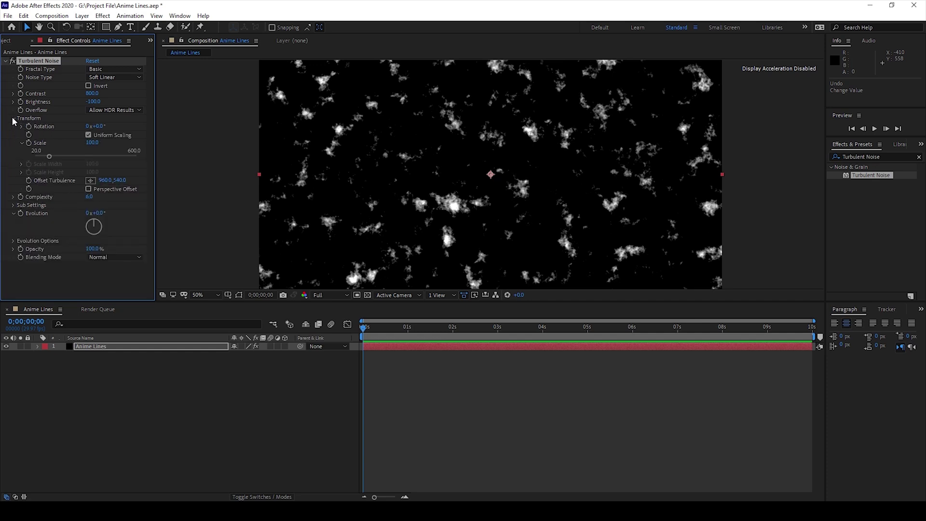
pyautogui.click(89, 134)
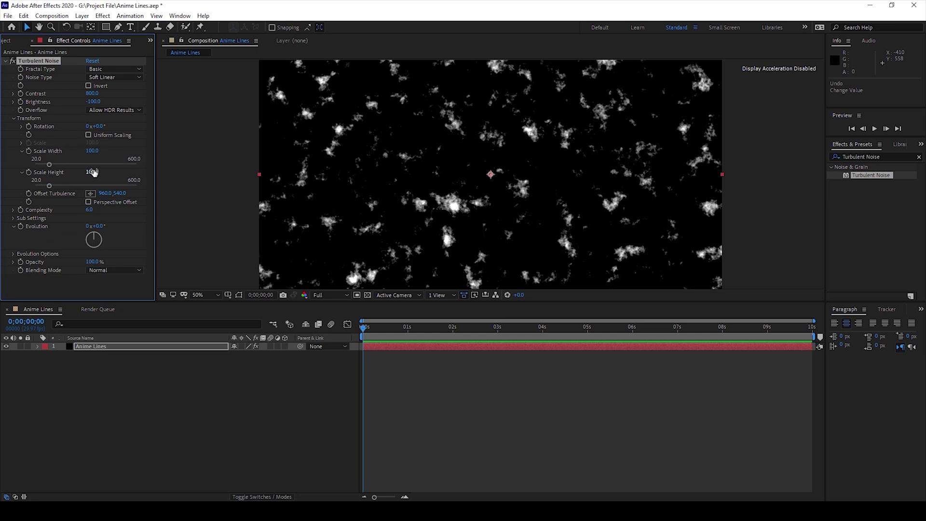
pyautogui.click(94, 152)
pyautogui.write('300')
pyautogui.press('Return')
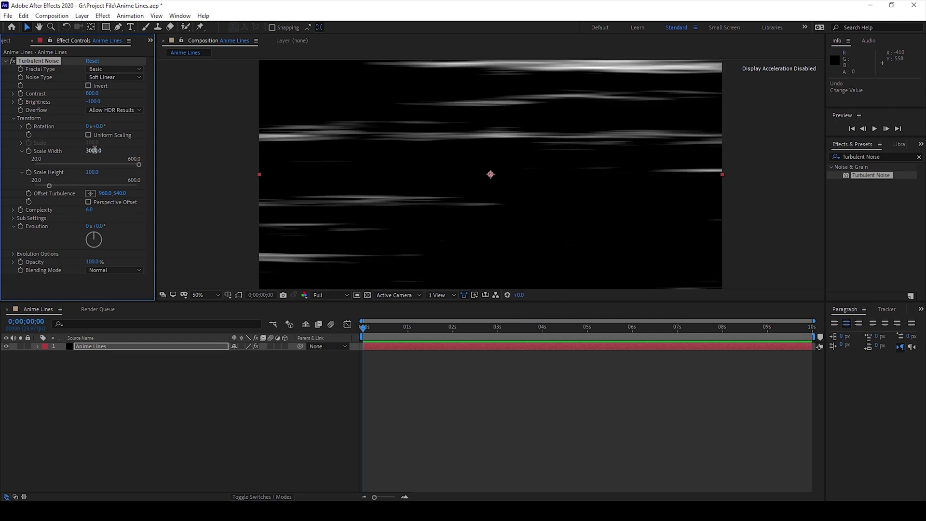
pyautogui.click(91, 173)
pyautogui.write('25')
pyautogui.press('Return')
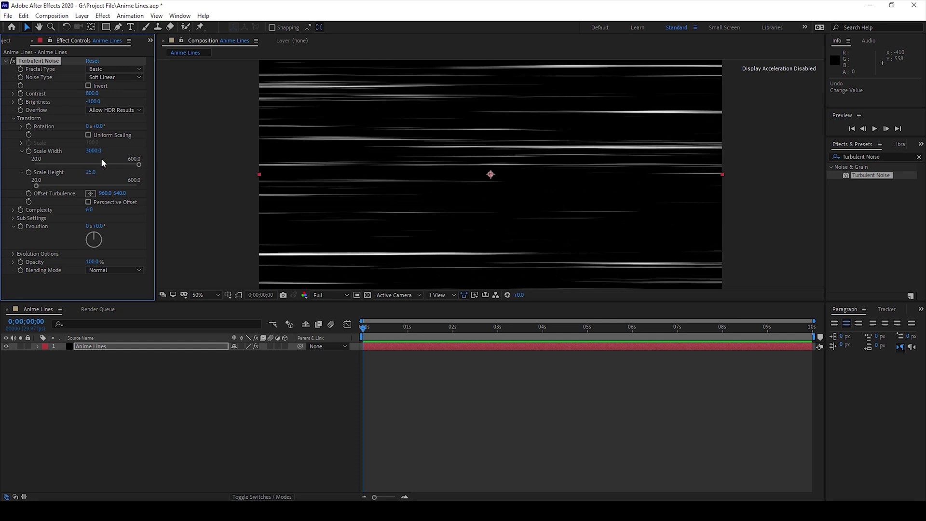
pyautogui.press('space')
pyautogui.press('space')
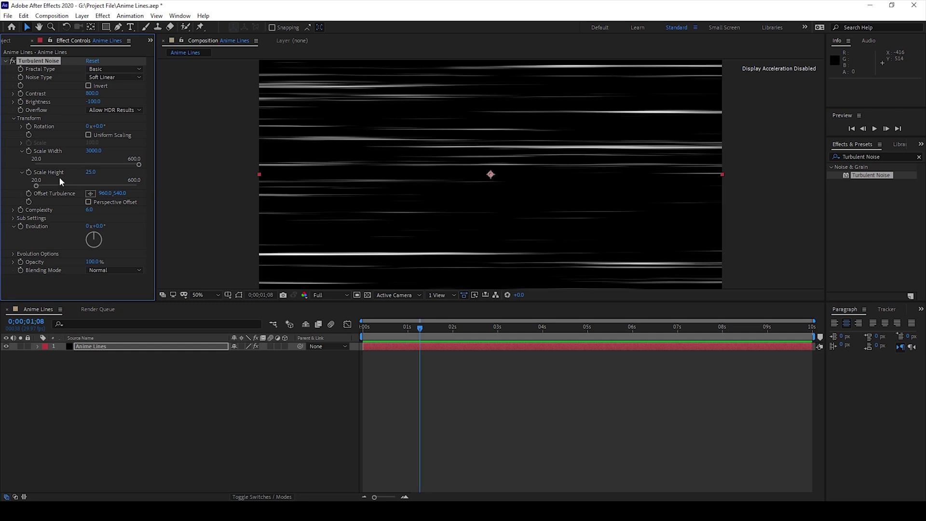
# Give Offset Turbulence a self-referencing expression with time*2000, then preview the sliding lines
pyautogui.keyDown('alt'); pyautogui.click(29, 192); pyautogui.keyUp('alt')
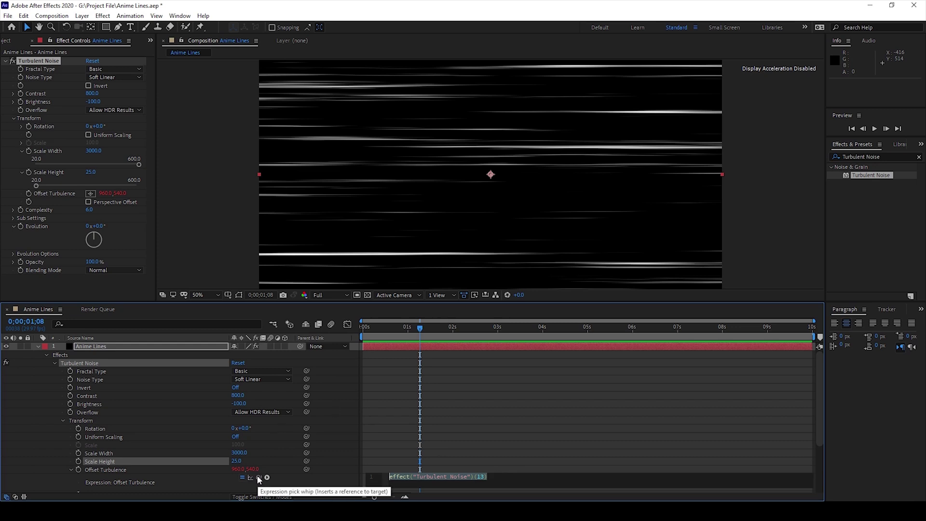
pyautogui.moveTo(258, 477); pyautogui.dragTo(241, 473)
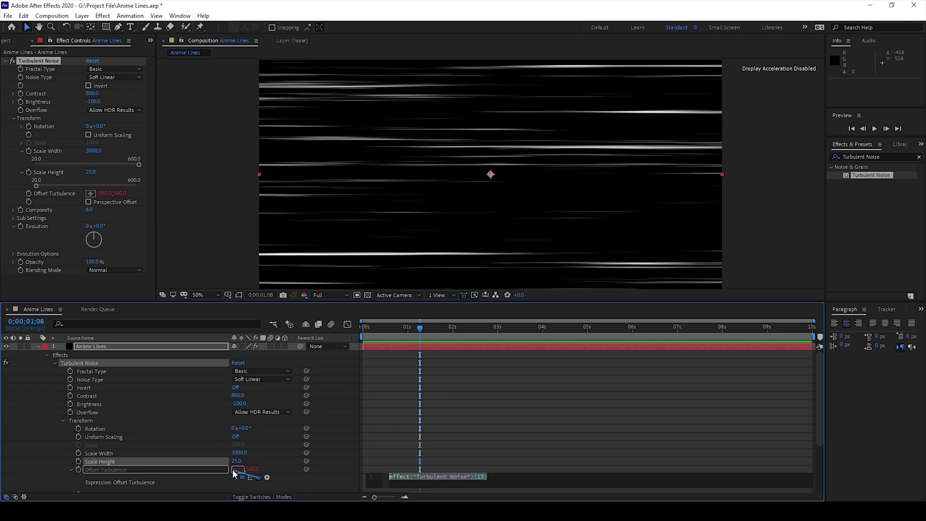
pyautogui.moveTo(232, 470); pyautogui.dragTo(232, 469)
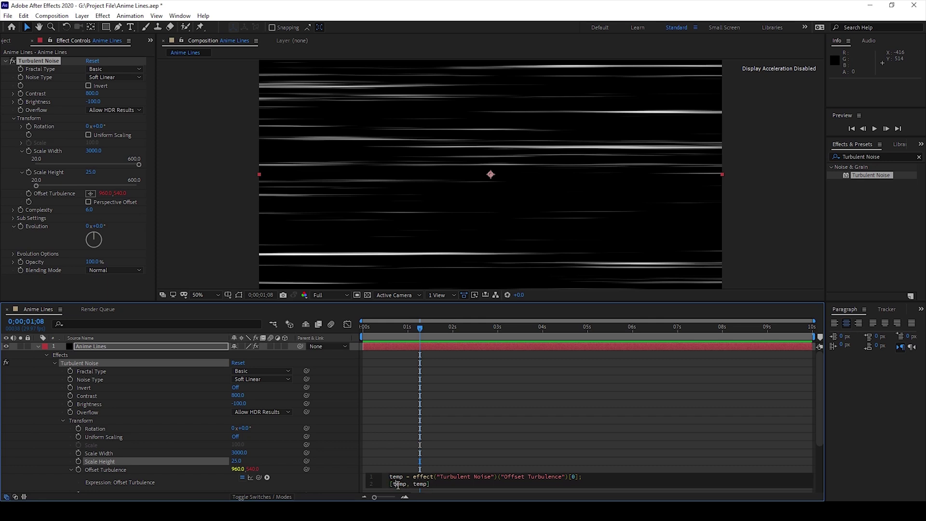
pyautogui.doubleClick(398, 484)
pyautogui.write('time')
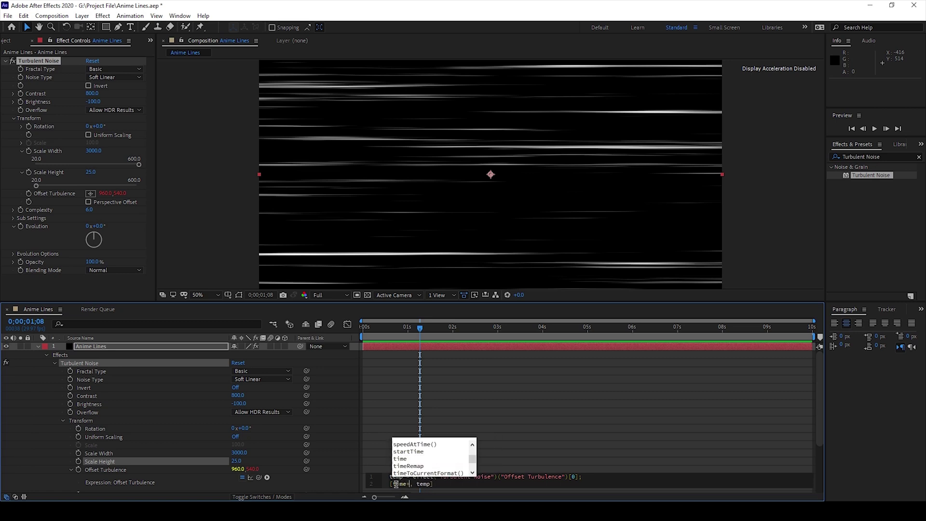
pyautogui.press('Escape')
pyautogui.write('*2000')
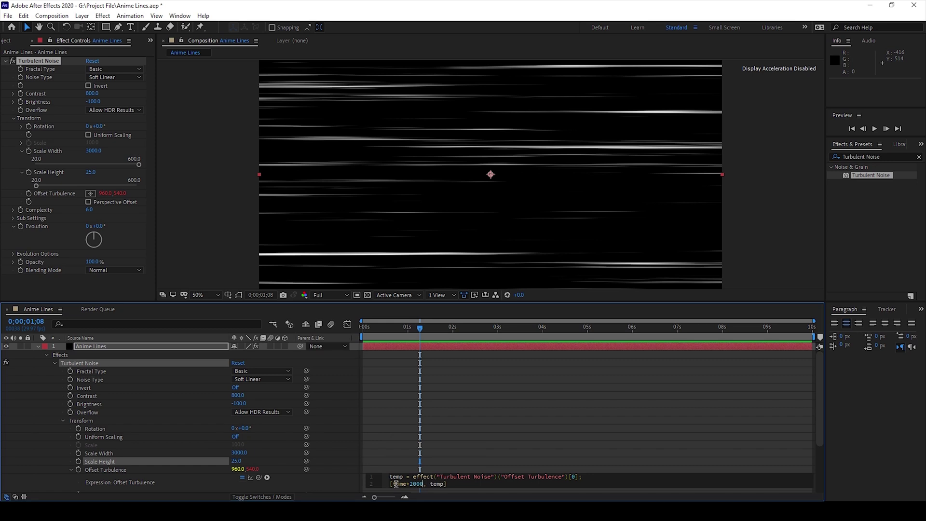
pyautogui.click(411, 433)
pyautogui.click(365, 335)
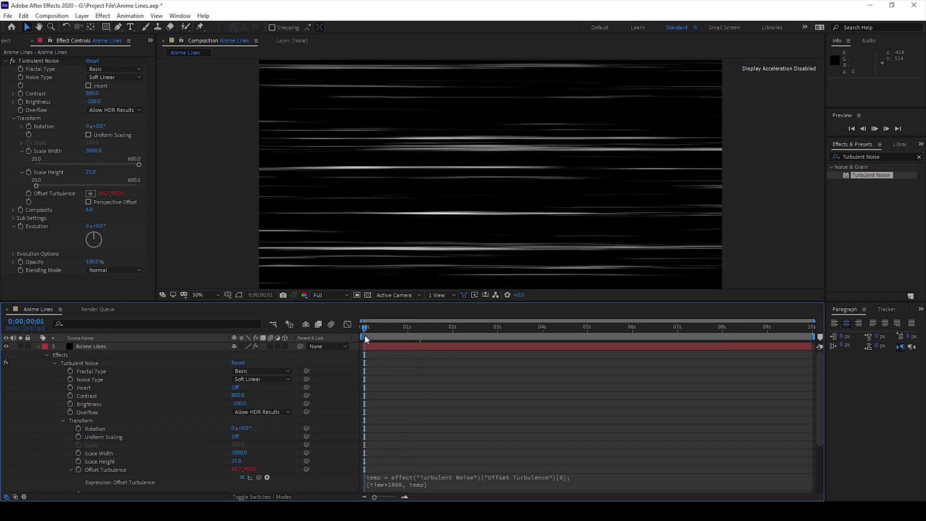
pyautogui.press('space')
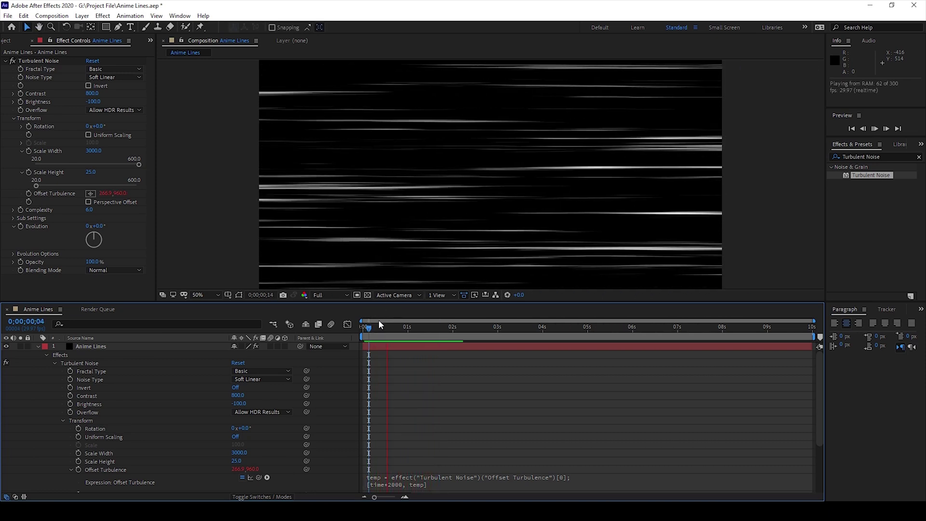
pyautogui.press('space')
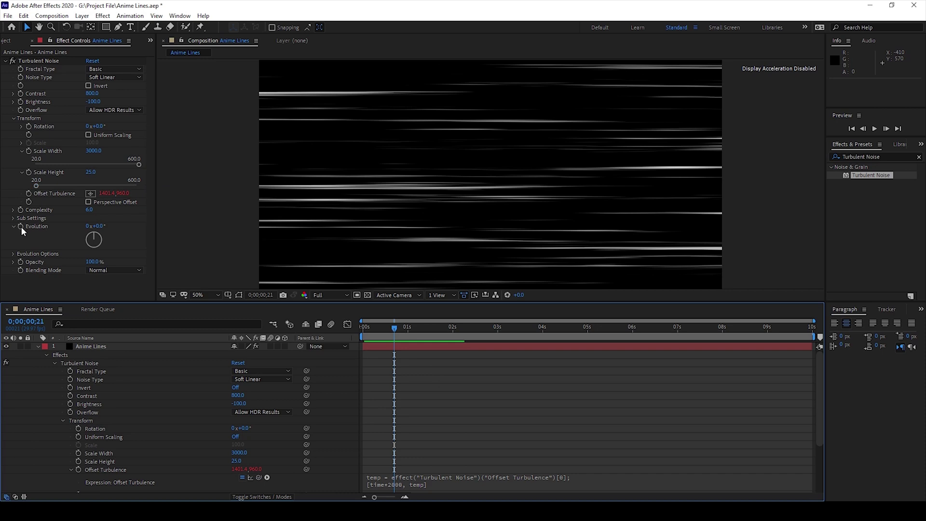
# Add a time*2000 expression to Evolution, return the playhead to 0, and preview
pyautogui.keyDown('alt'); pyautogui.click(20, 227); pyautogui.keyUp('alt')
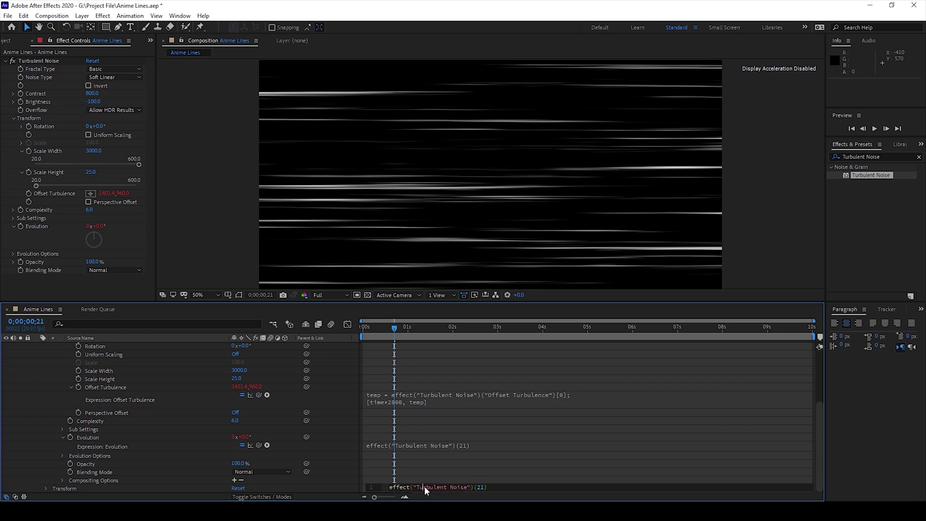
pyautogui.write('time*')
pyautogui.click(403, 459)
pyautogui.click(362, 326)
pyautogui.moveTo(358, 326); pyautogui.dragTo(356, 326)
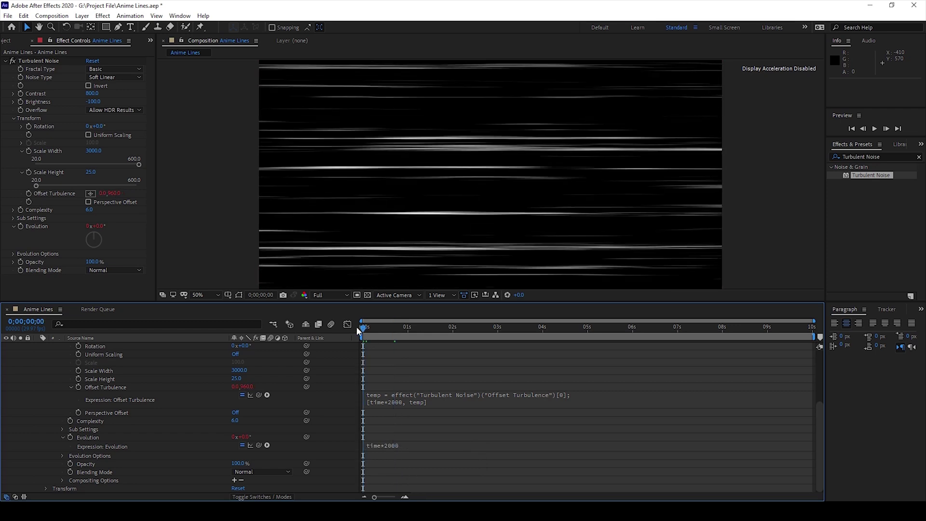
pyautogui.press('space')
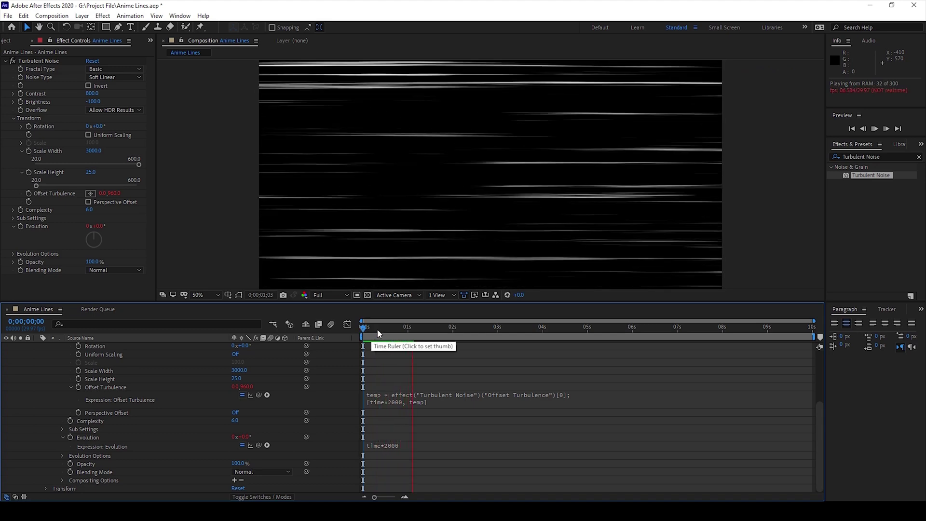
pyautogui.press('u')
# Add young-3815074_1920.jpg to the timeline and move Anime Lines above it
pyautogui.click(15, 40)
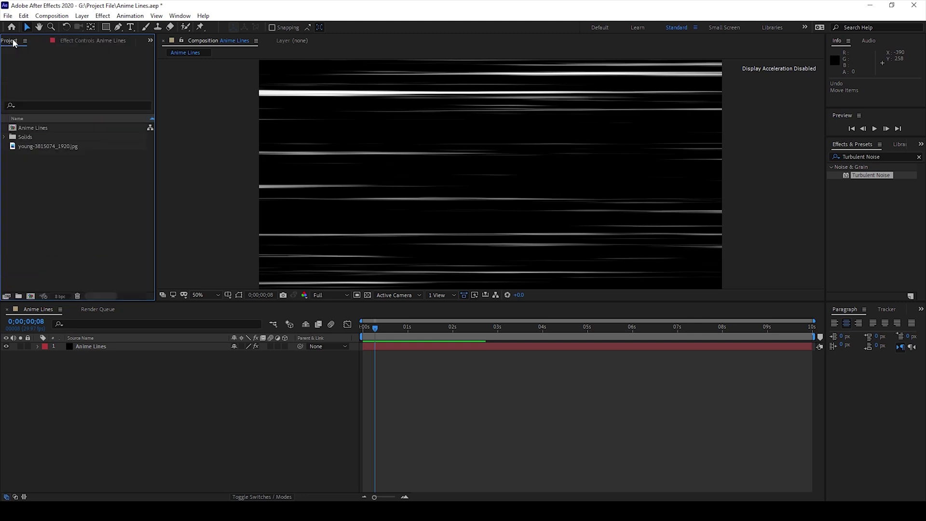
pyautogui.click(61, 147)
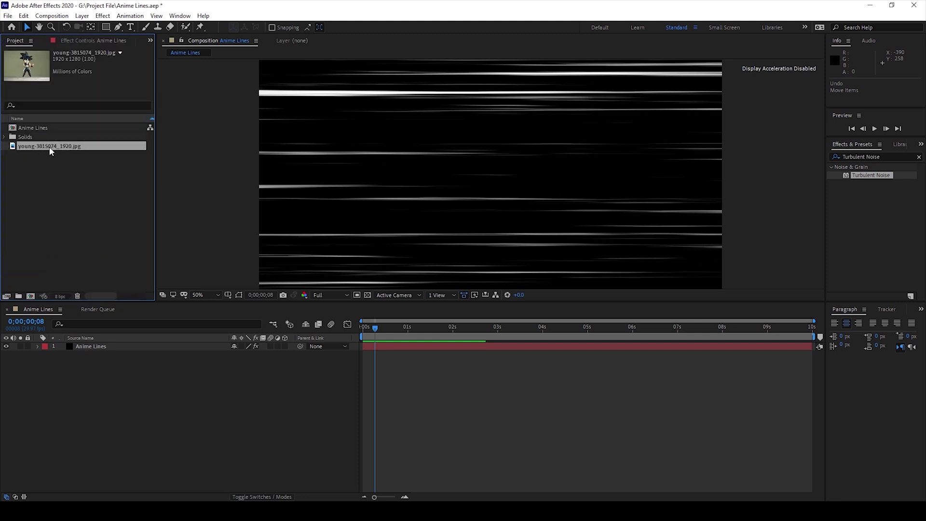
pyautogui.moveTo(50, 151); pyautogui.dragTo(57, 340)
pyautogui.moveTo(44, 150); pyautogui.dragTo(69, 327)
pyautogui.moveTo(70, 351); pyautogui.dragTo(72, 349)
pyautogui.press(',')
pyautogui.press(',')
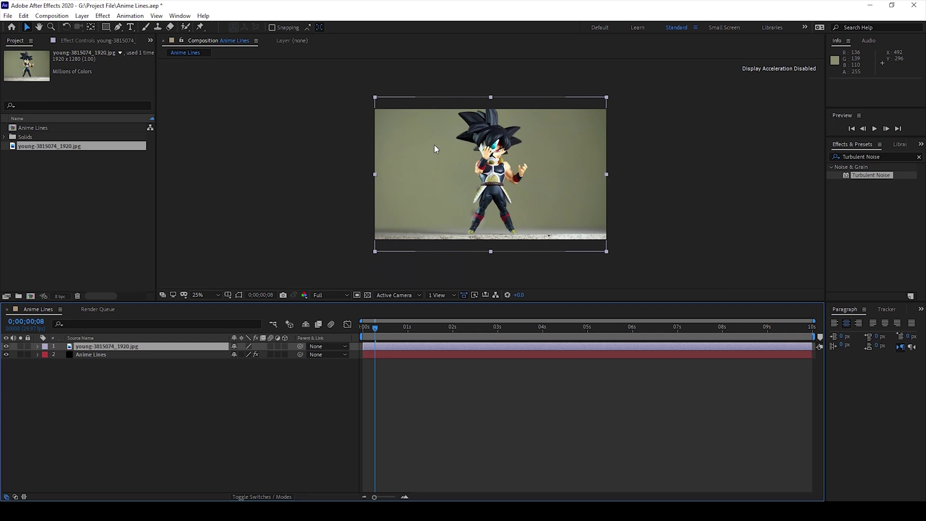
pyautogui.press('.')
pyautogui.press('.')
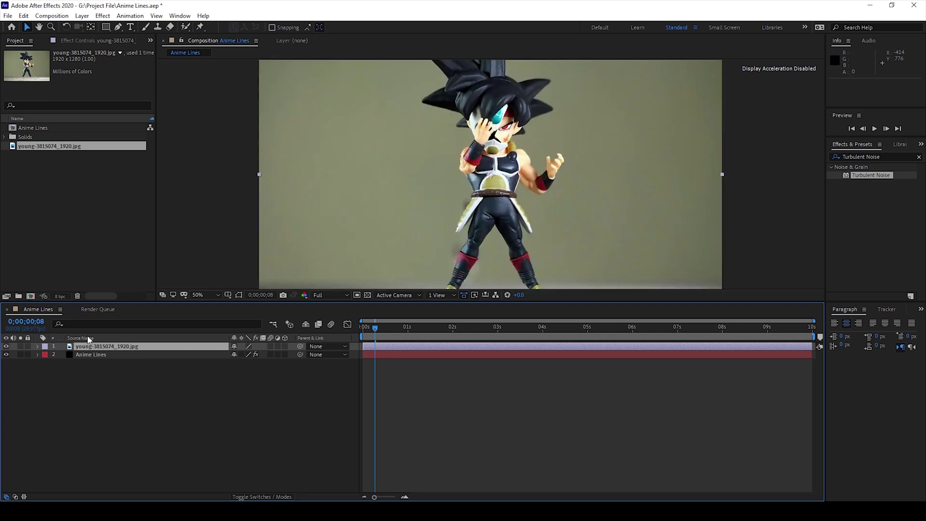
pyautogui.moveTo(90, 354); pyautogui.dragTo(88, 346)
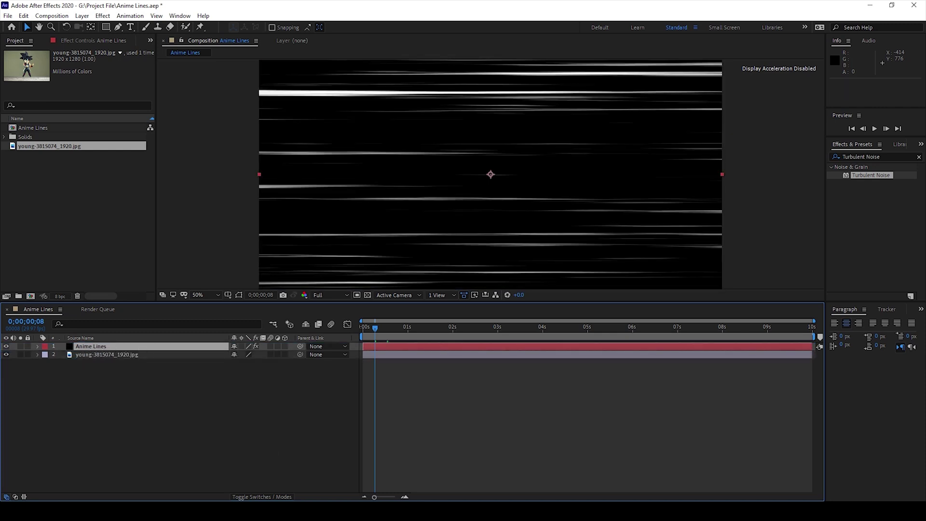
# Switch the Anime Lines blending mode to Add and preview the lines over the photo
pyautogui.click(265, 497)
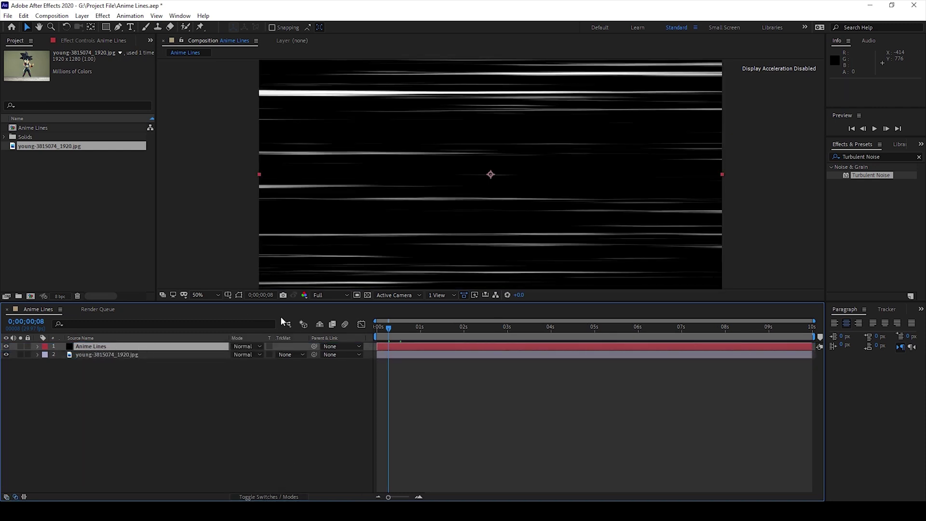
pyautogui.click(239, 349)
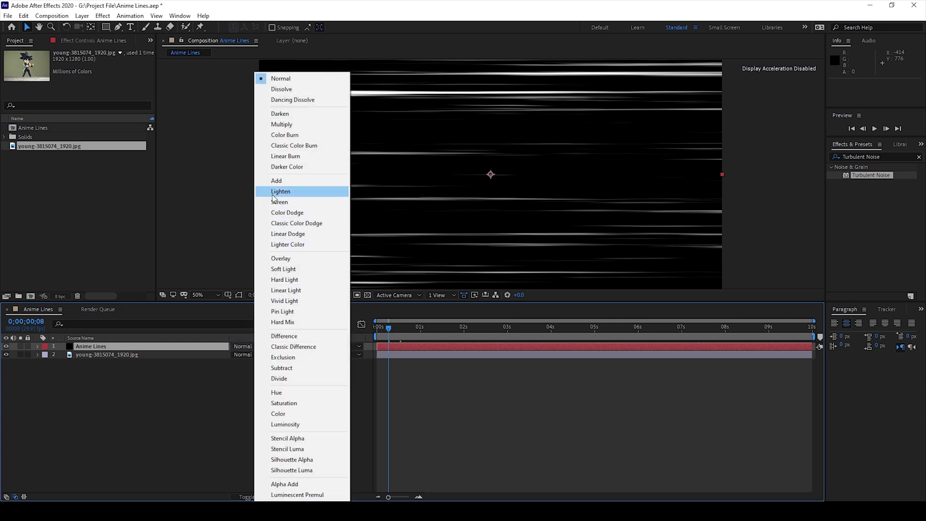
pyautogui.click(274, 181)
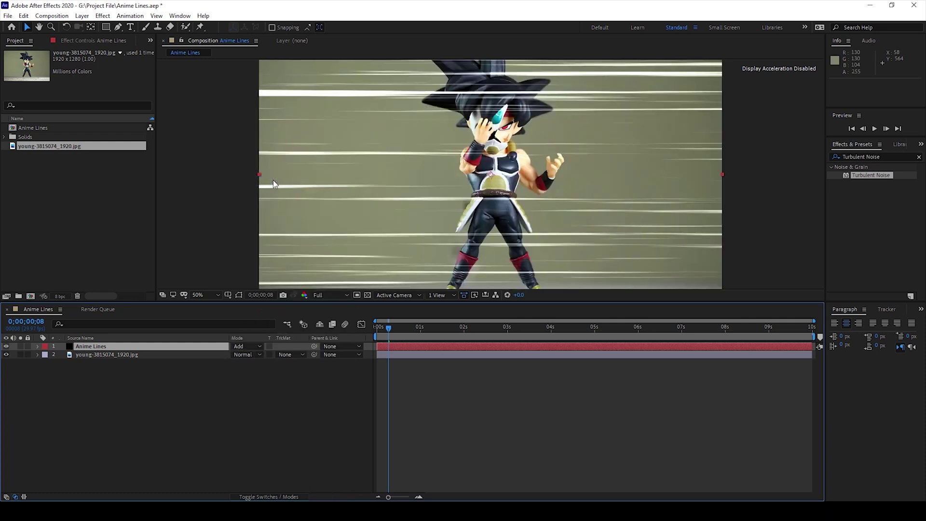
pyautogui.press('space')
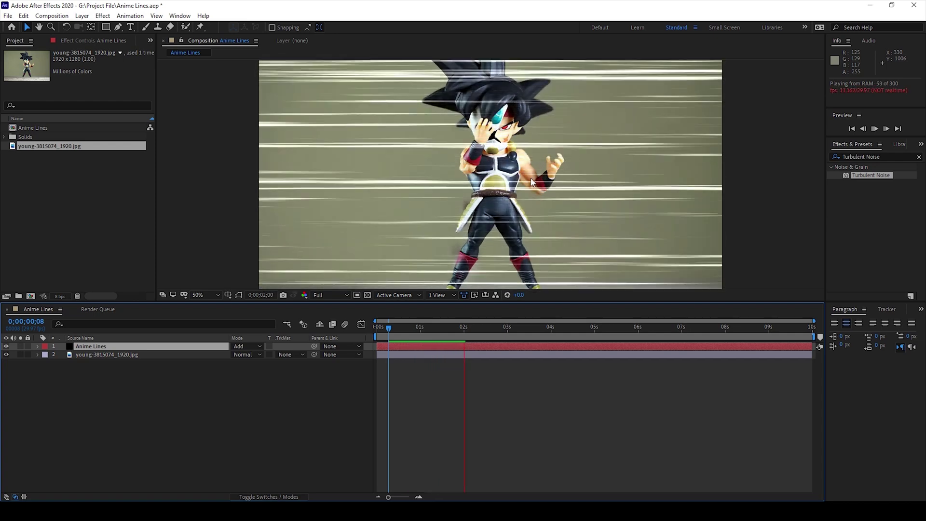
pyautogui.click(413, 326)
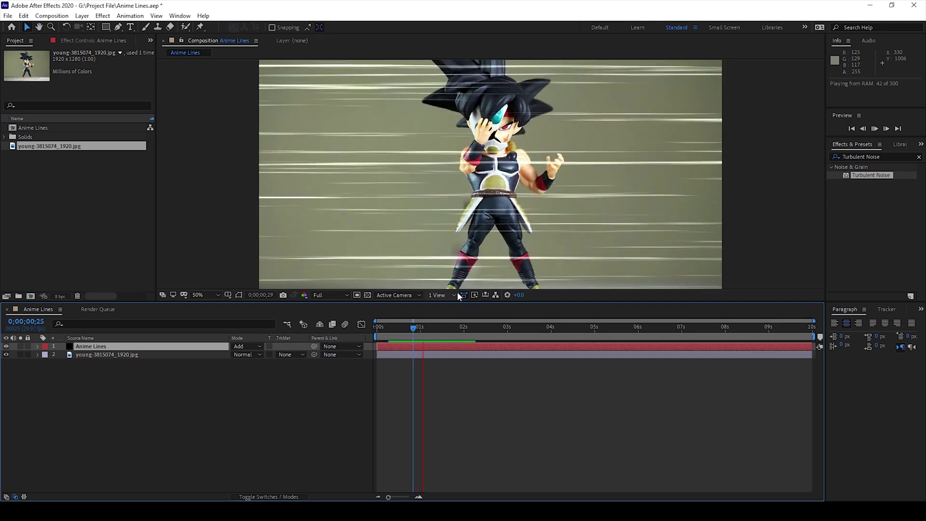
pyautogui.press('space')
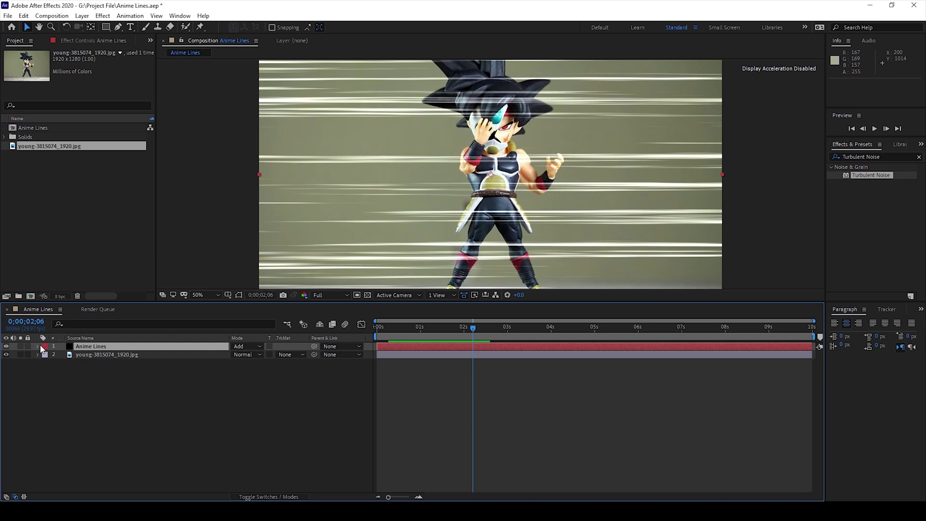
# Lower the Anime Lines opacity to 65% and preview from the one-second mark
pyautogui.press('t')
pyautogui.press('space')
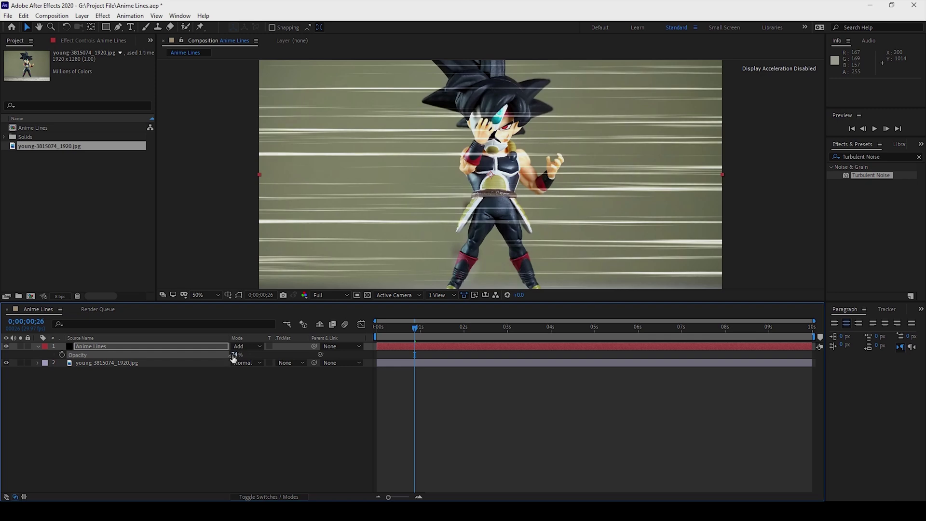
pyautogui.press('space')
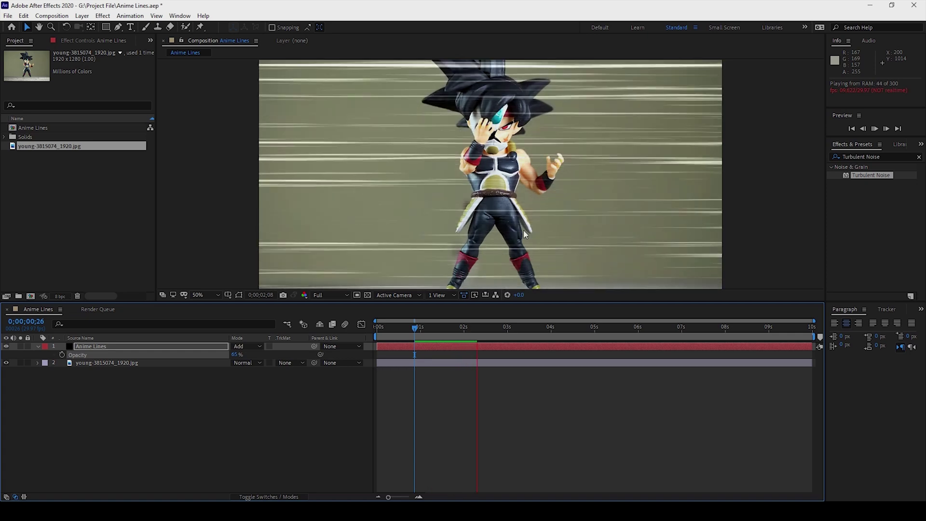
pyautogui.click(420, 333)
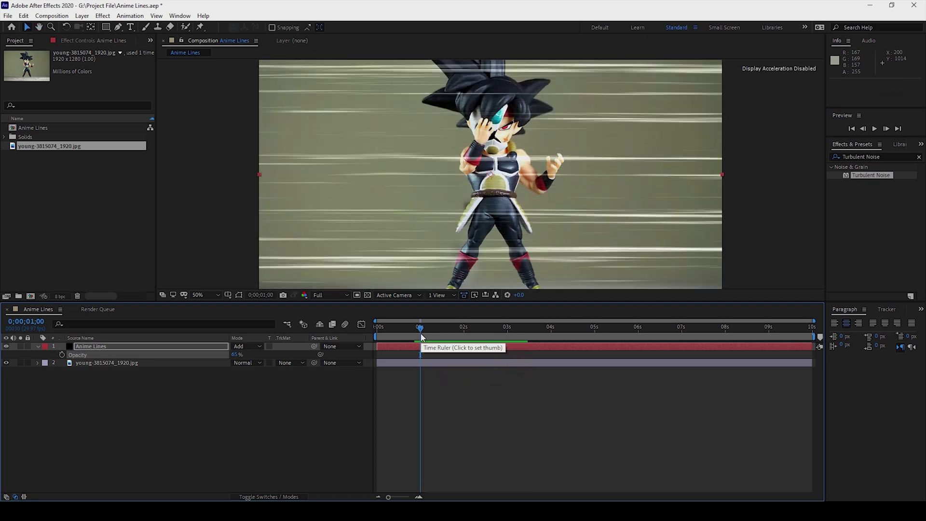
pyautogui.click(420, 333)
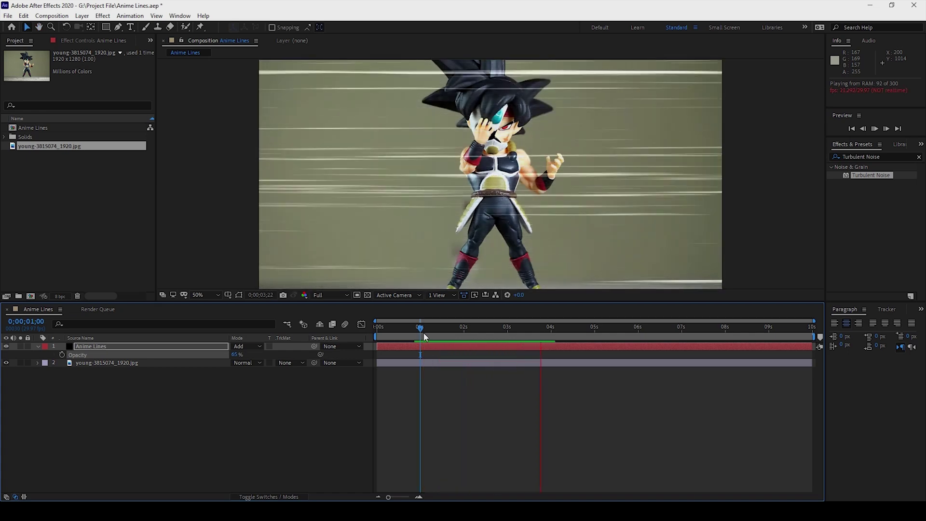
pyautogui.click(424, 332)
pyautogui.press('space')
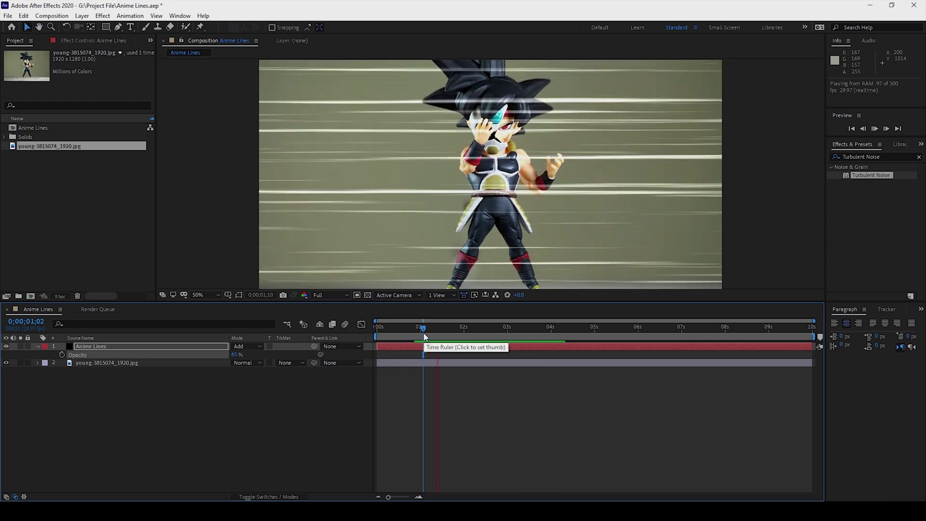